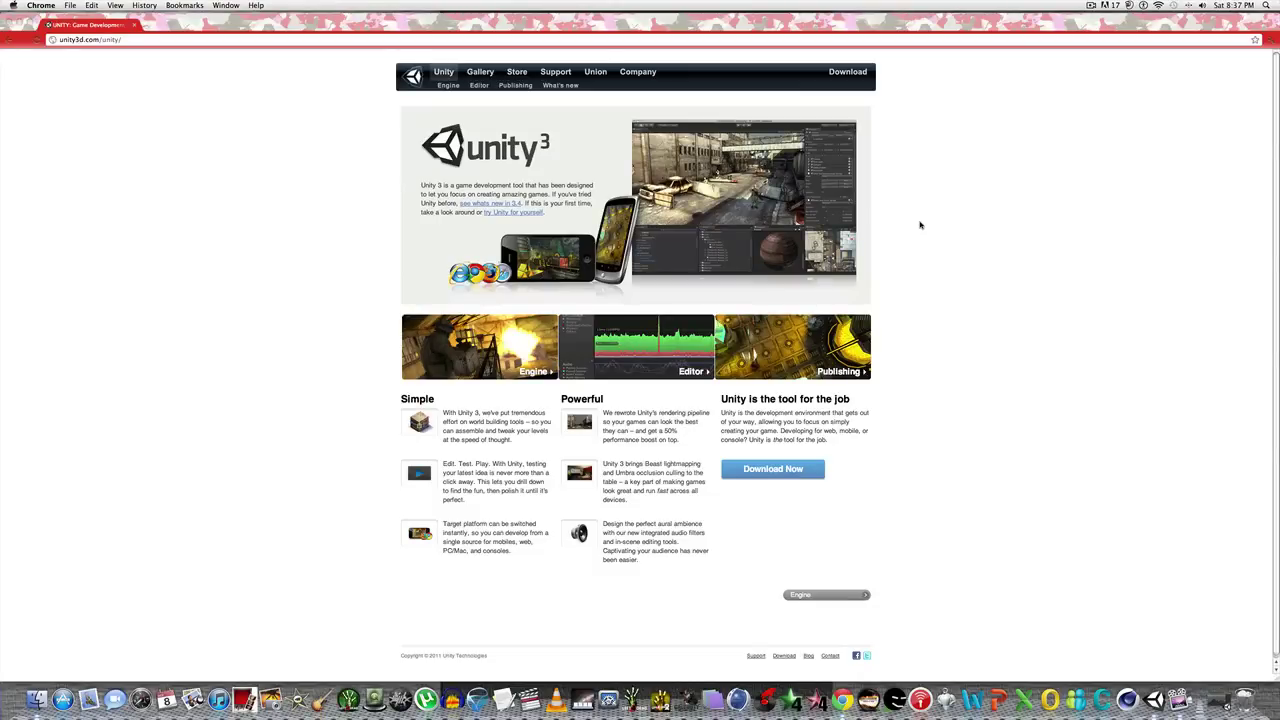
Browse the Union page and its Submit Game form, return to Unity, then open Support
click(384, 30)
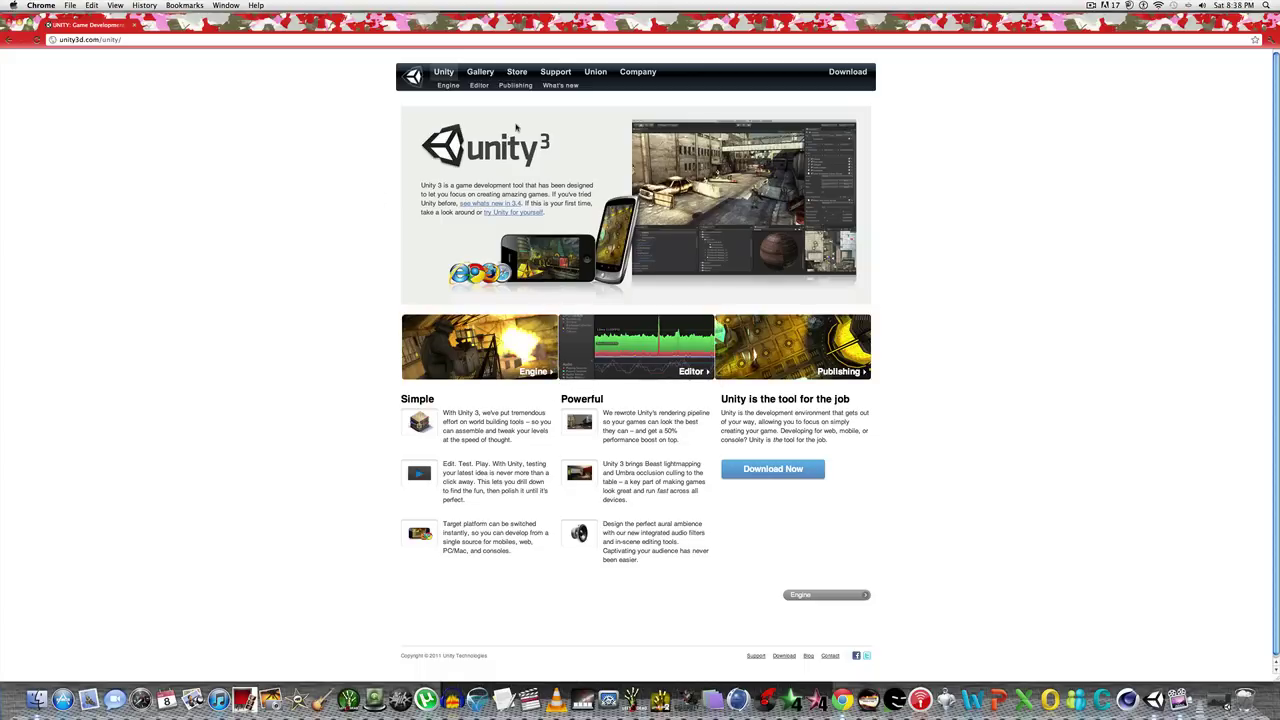
click(595, 71)
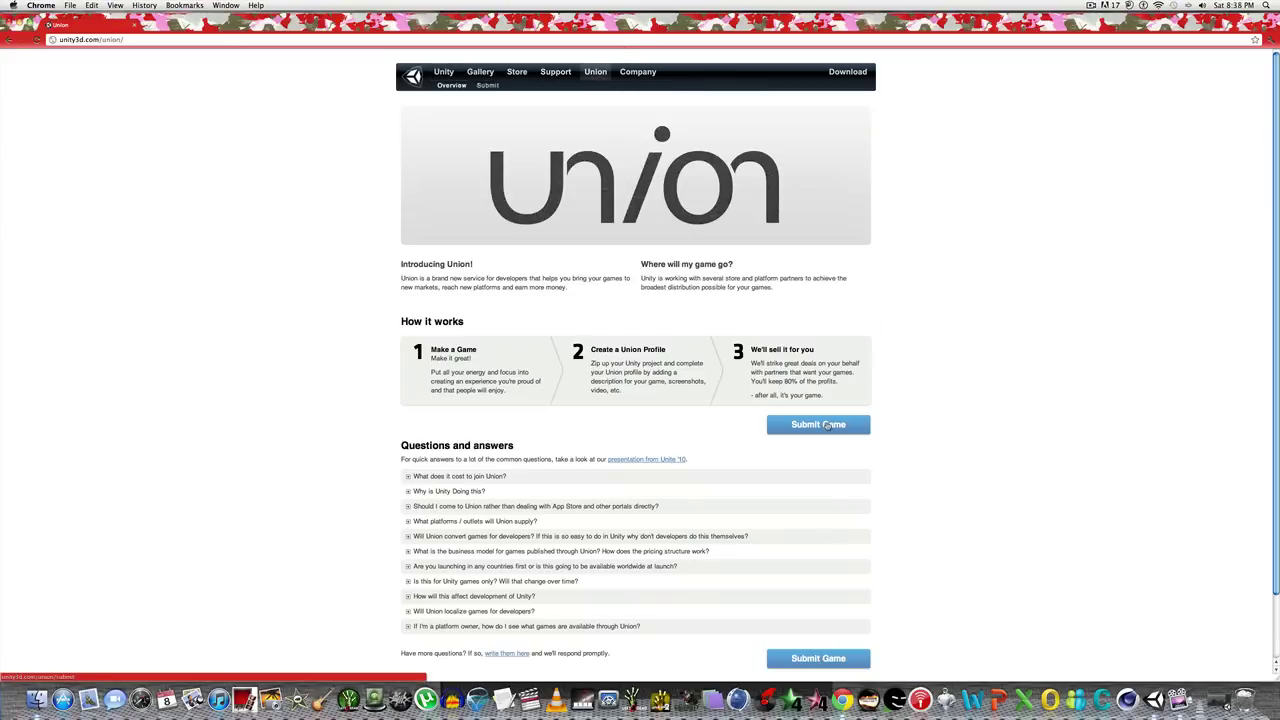
click(826, 425)
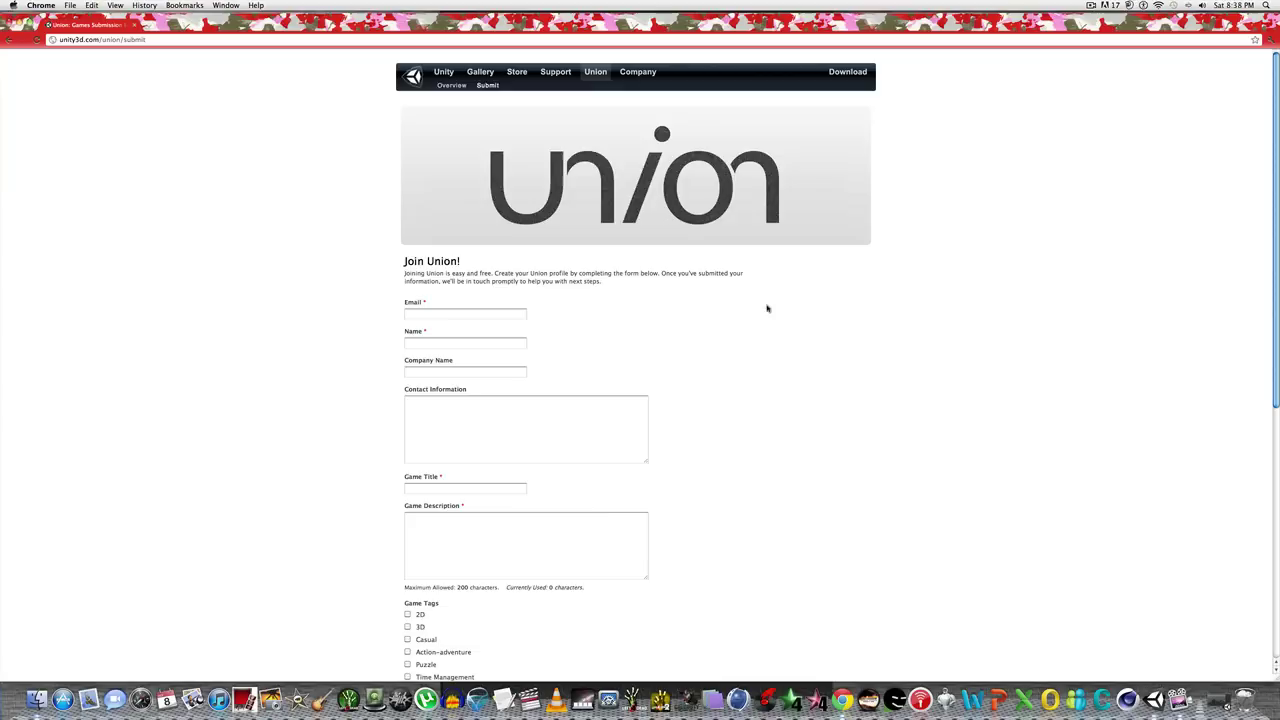
click(443, 72)
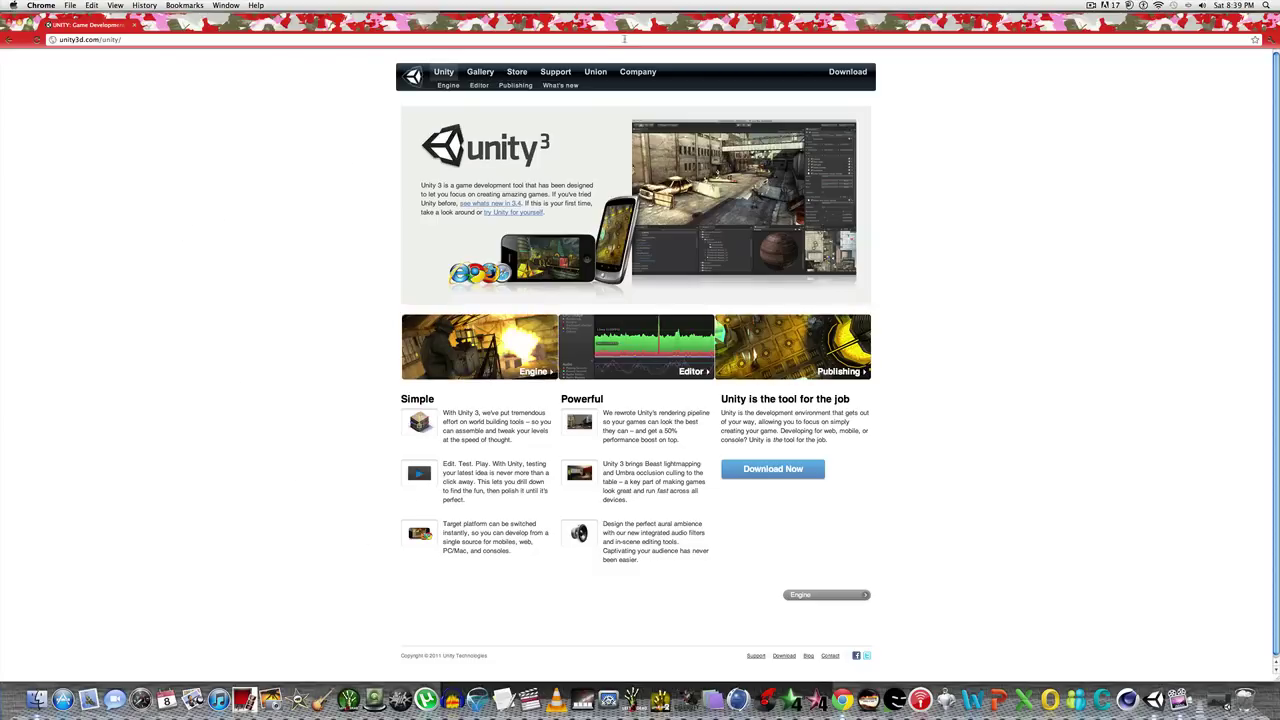
click(595, 71)
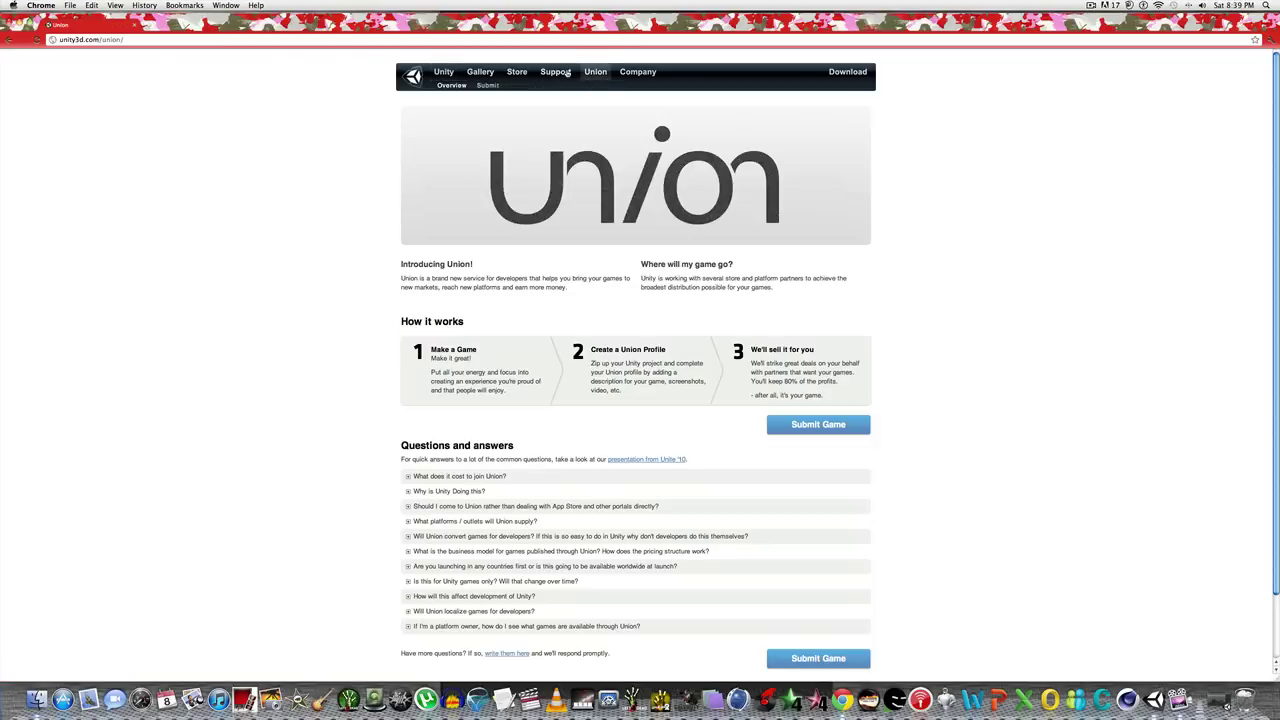
click(556, 71)
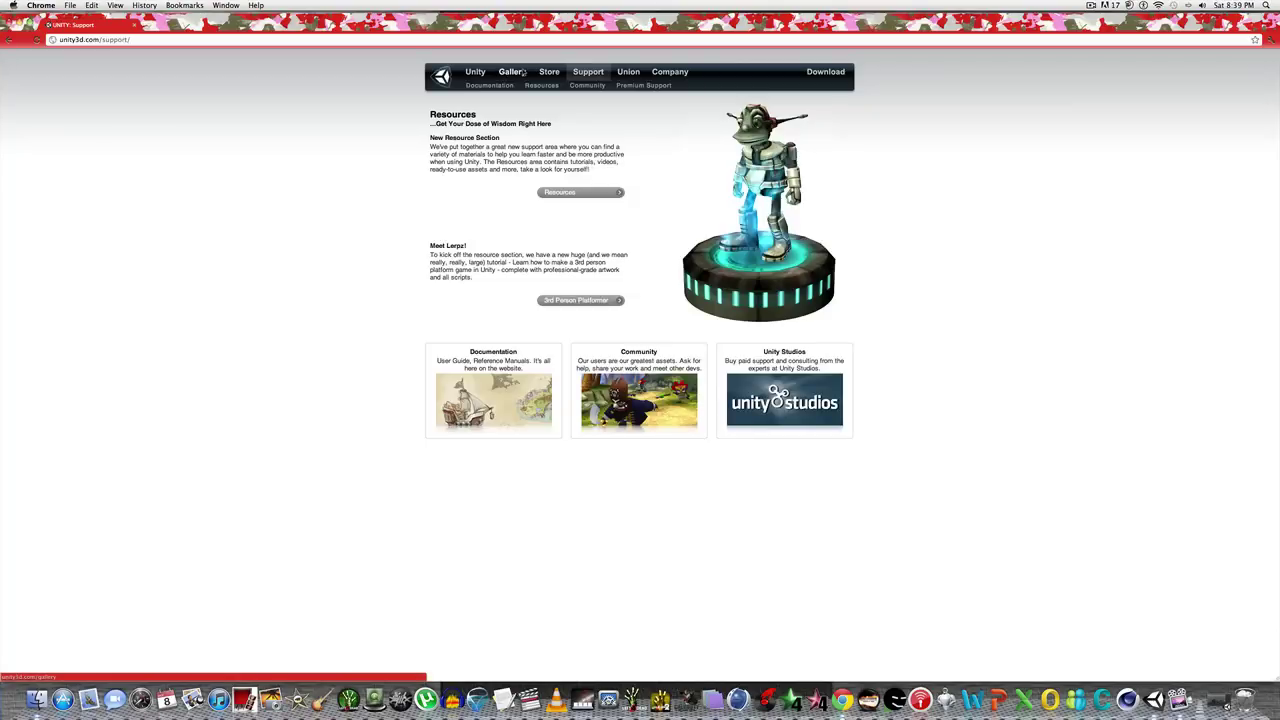
Open the store.unity3d.com/shop page listing Unity, Unity Pro and add-on license prices
click(556, 73)
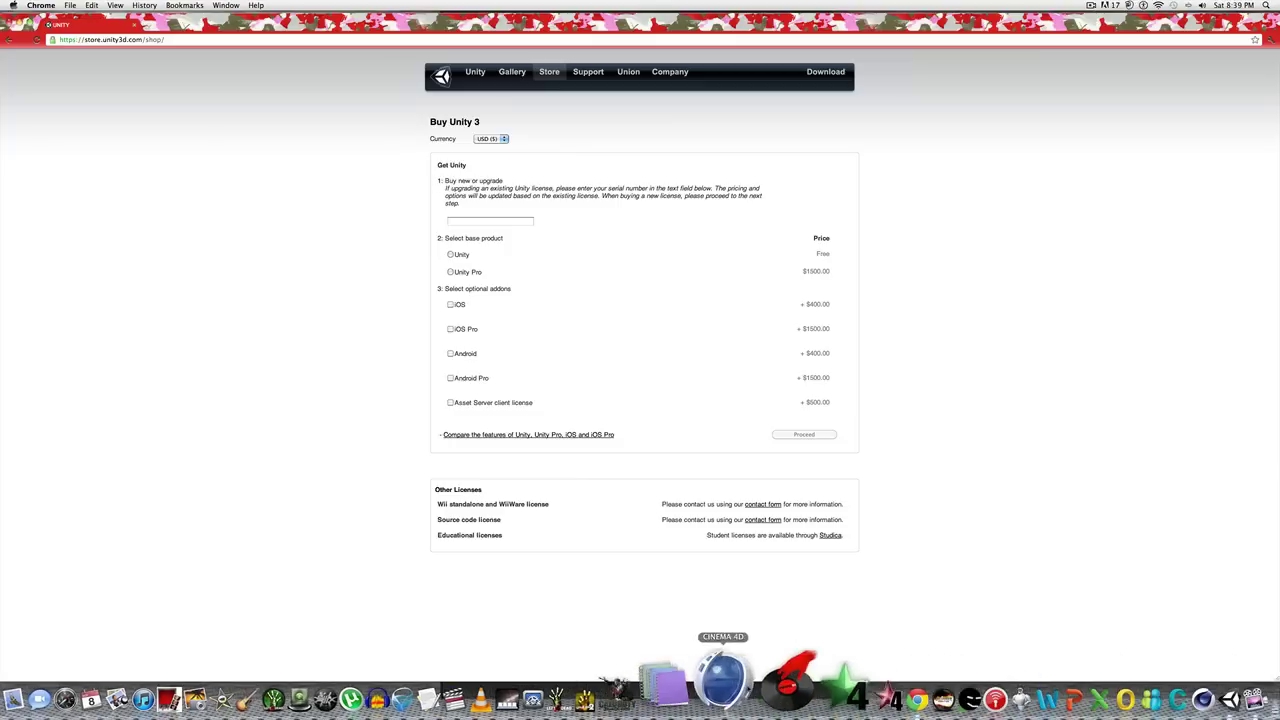
Switch to the Unity editor showing the AngryBots level, and lower the system volume
click(1205, 683)
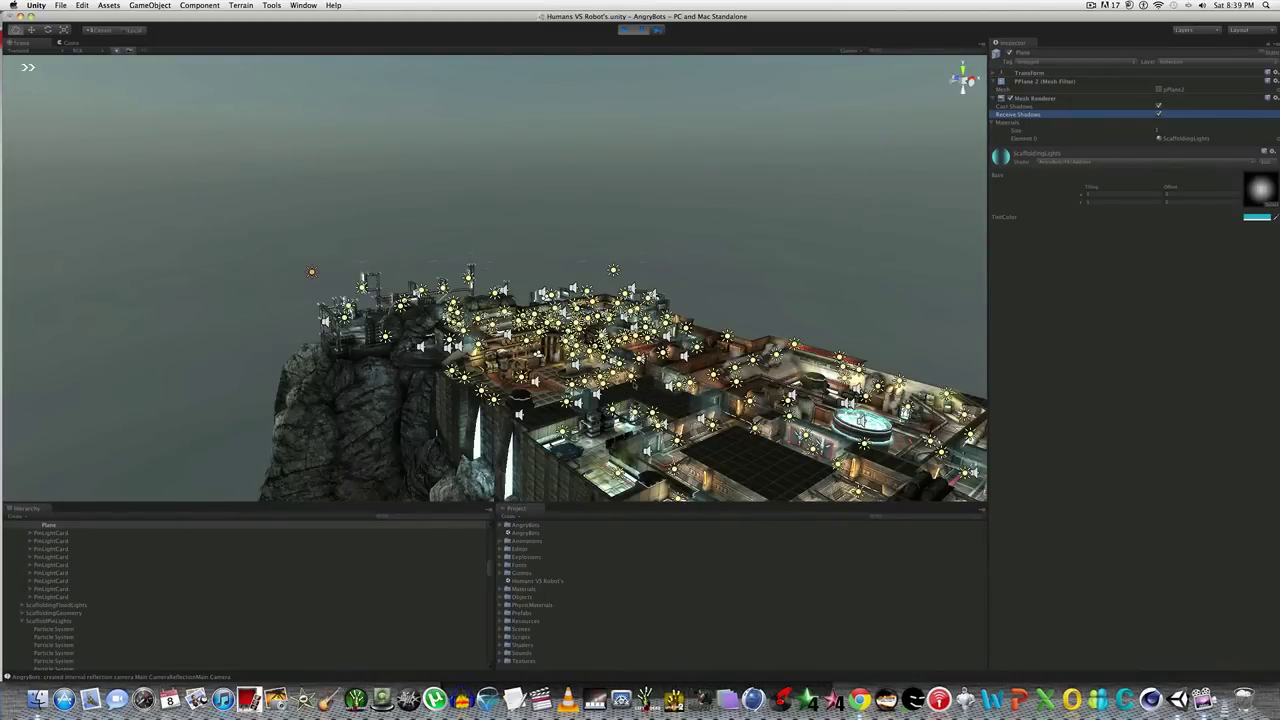
click(1203, 5)
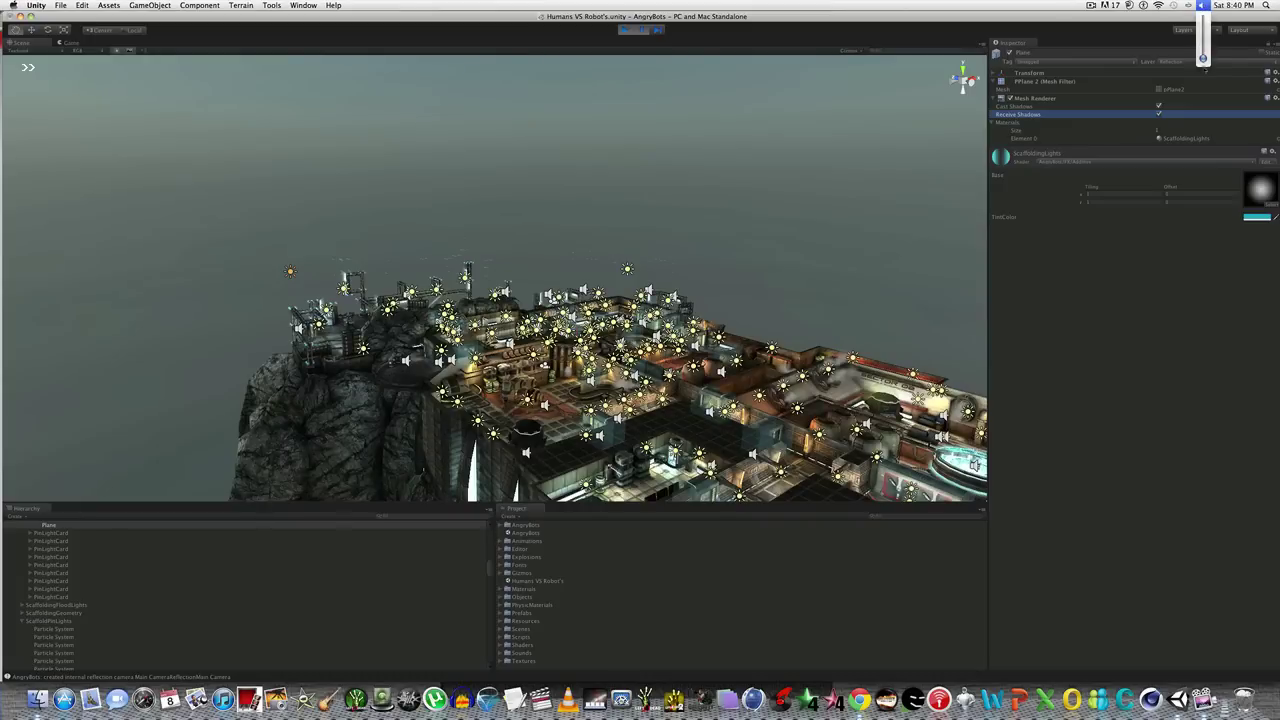
drag(1203, 42, 1203, 68)
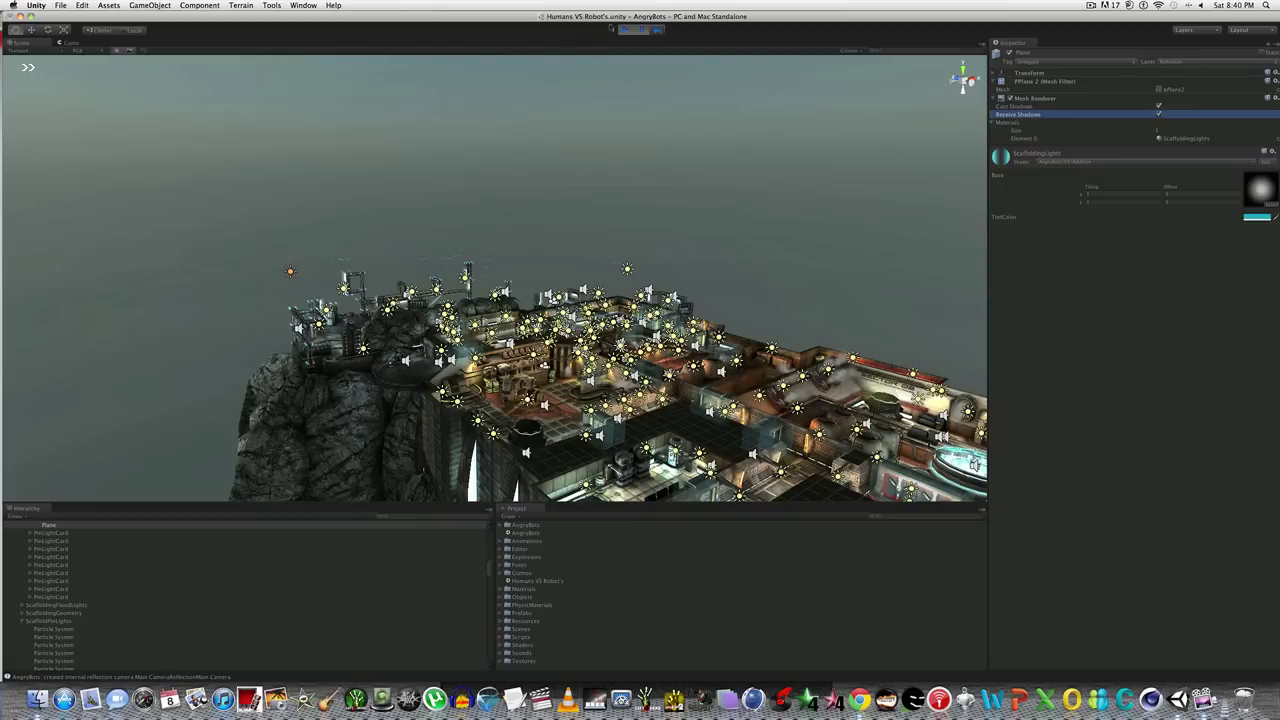
Start play mode, stop it, then restart it to play Humans VS Robots in third person
click(625, 31)
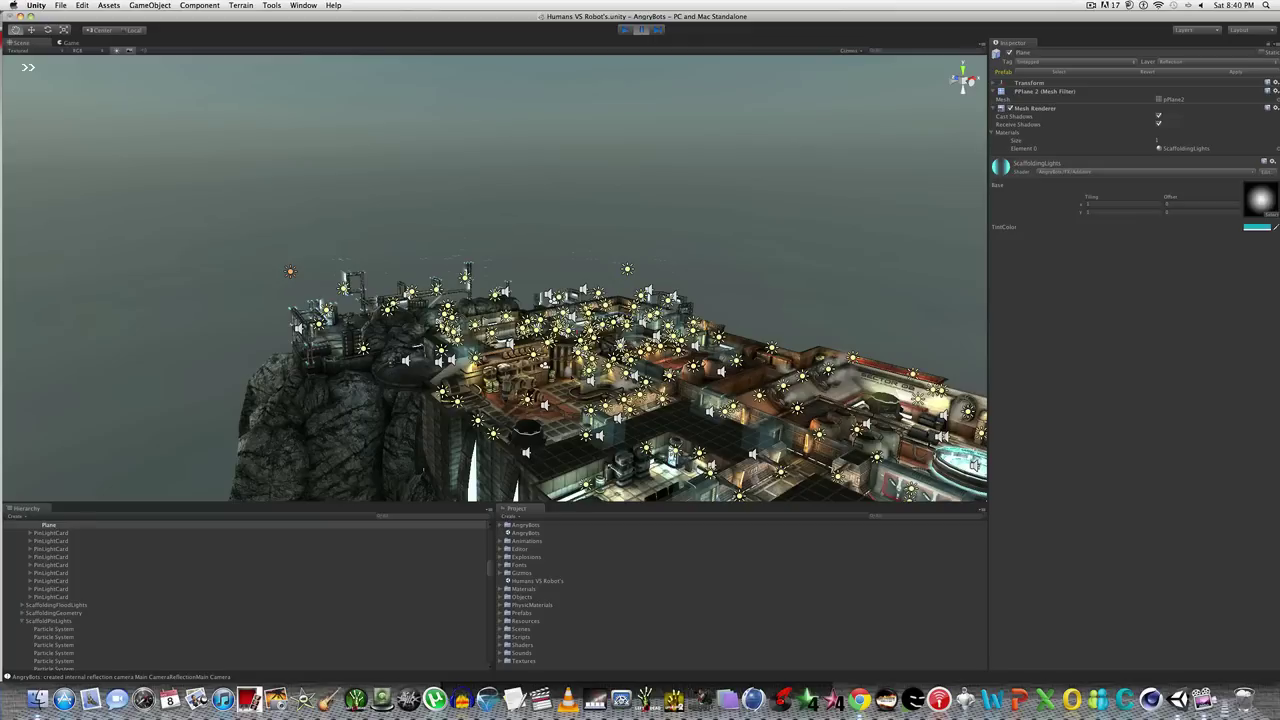
key(ctrl+p)
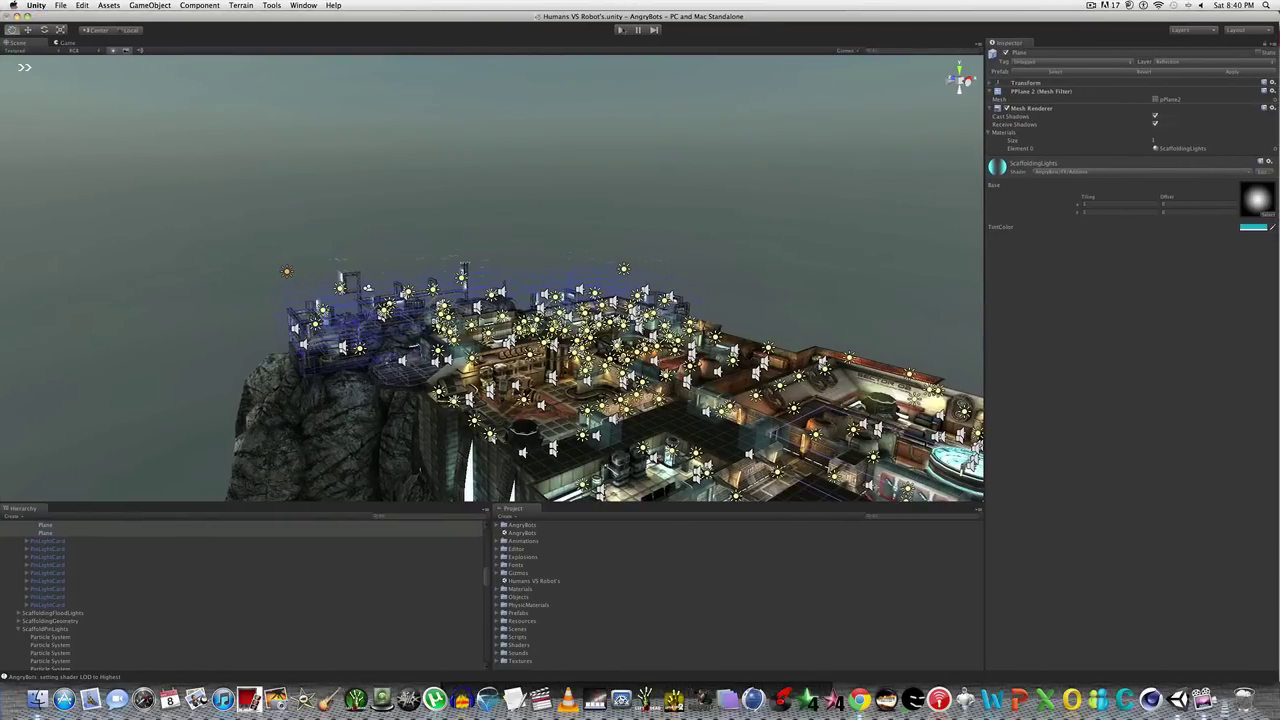
click(621, 29)
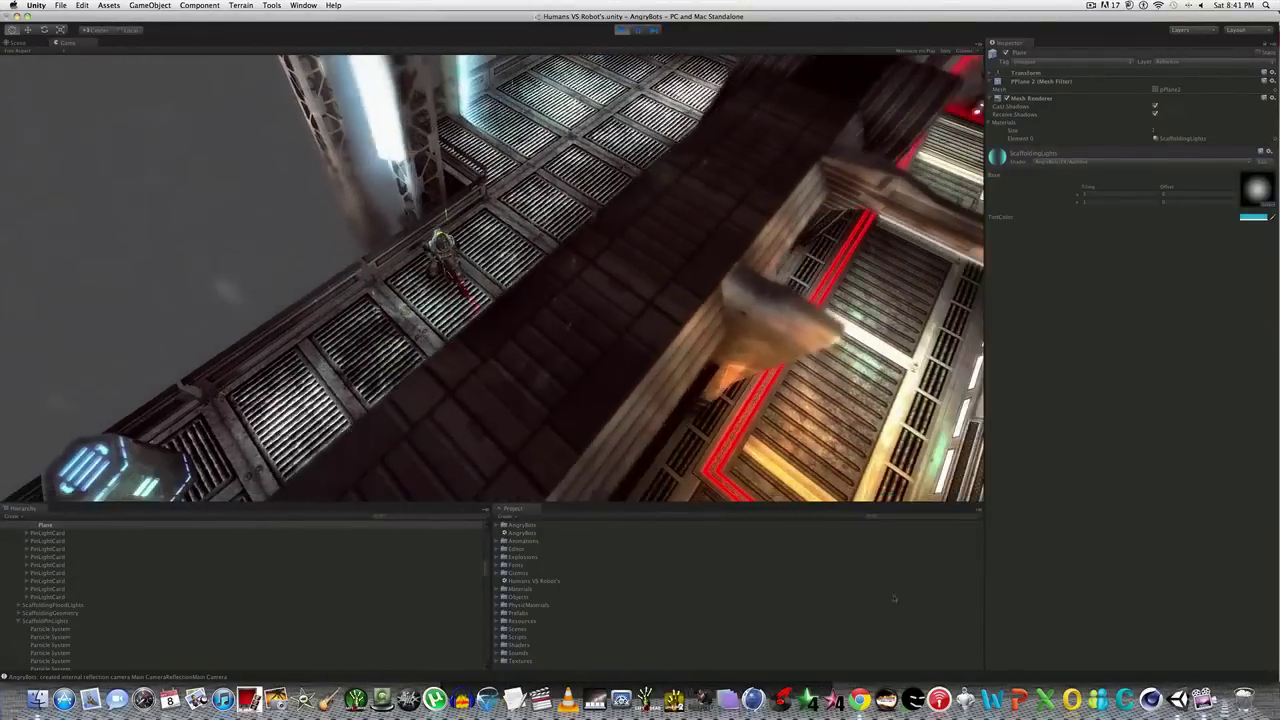
Bring back the Chrome window with the Buy Unity 3 page and open the ScreenFlow menu
click(850, 680)
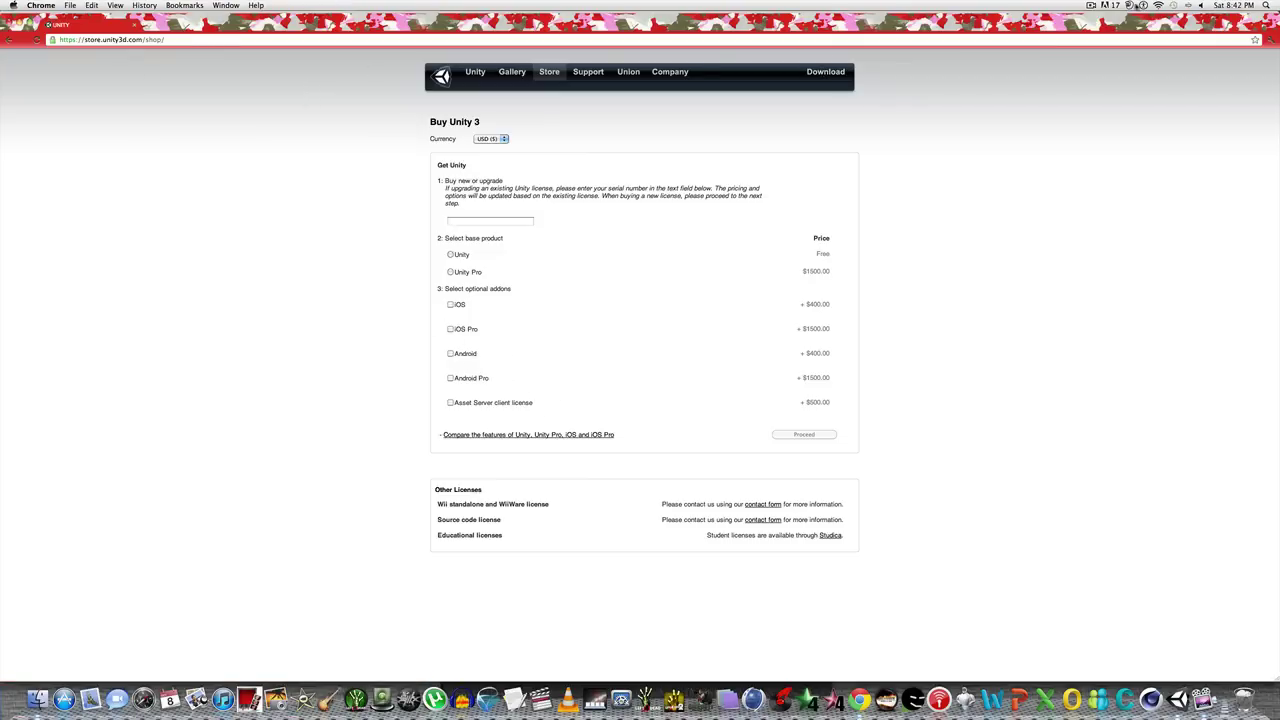
click(1090, 5)
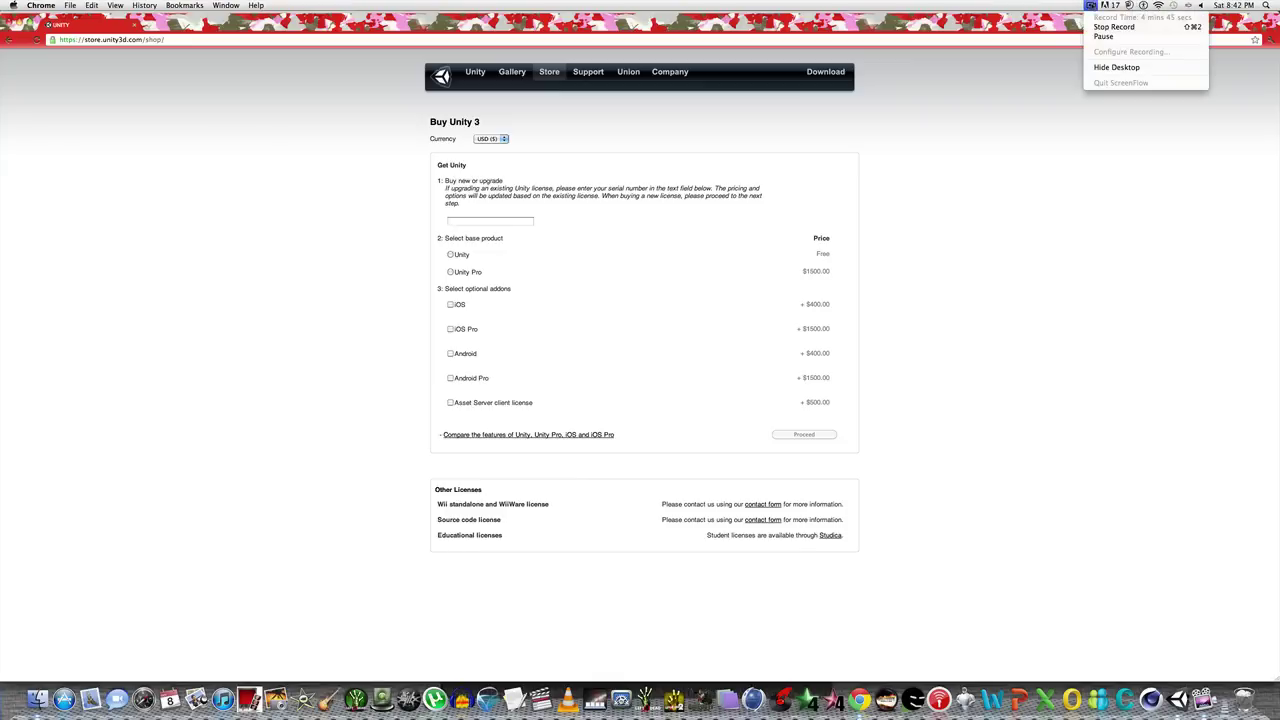